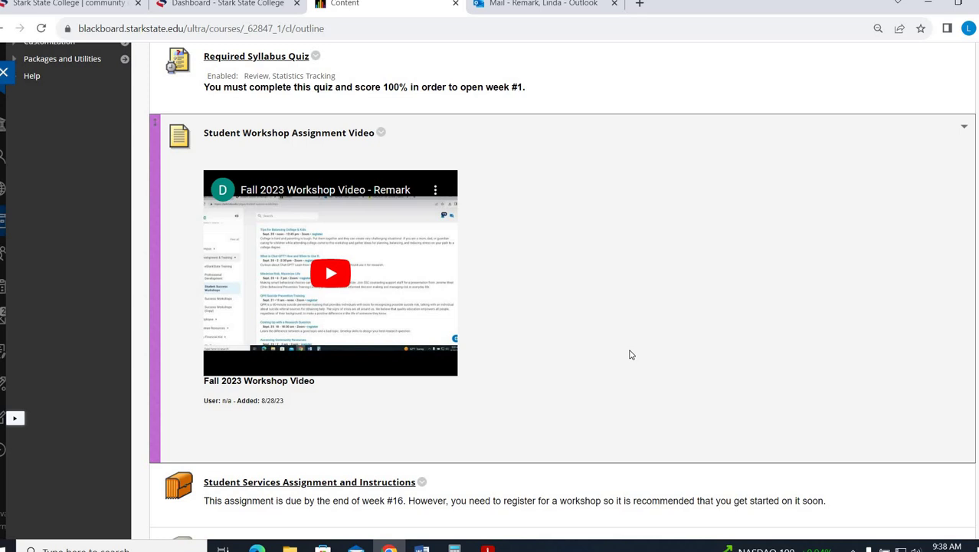
# - Scroll down the Student Success Seminar course outline and open the Week 4 folder
pyautogui.scroll(-5, 649, 325)
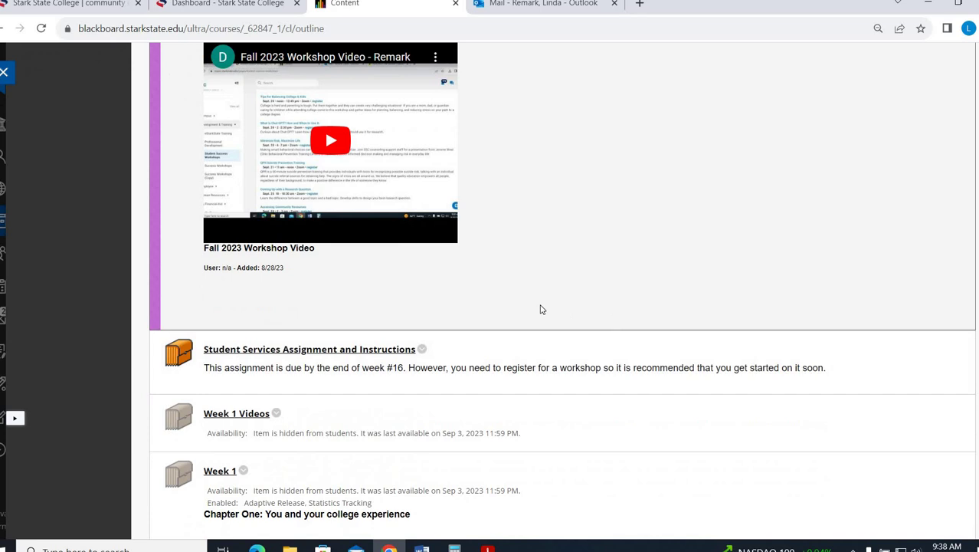
pyautogui.scroll(-5, 526, 301)
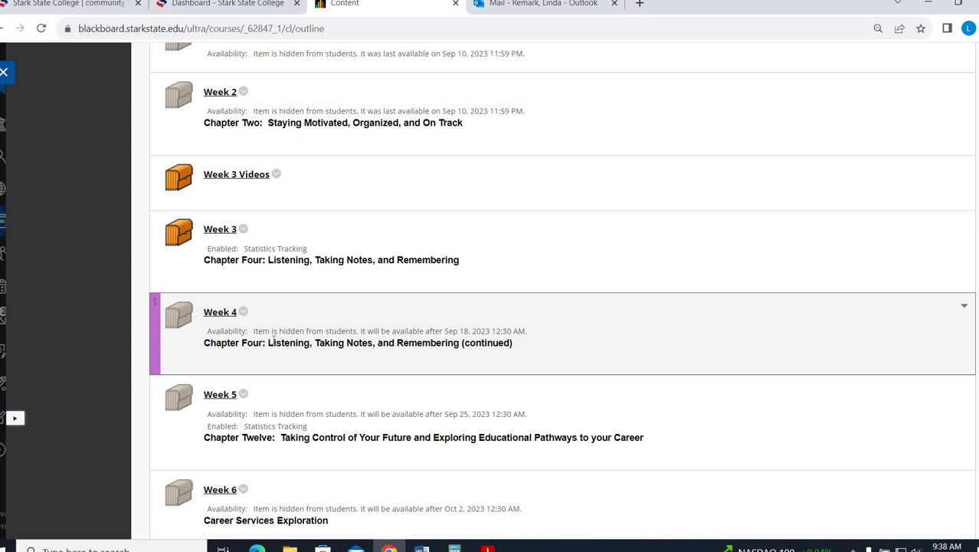
pyautogui.click(227, 313)
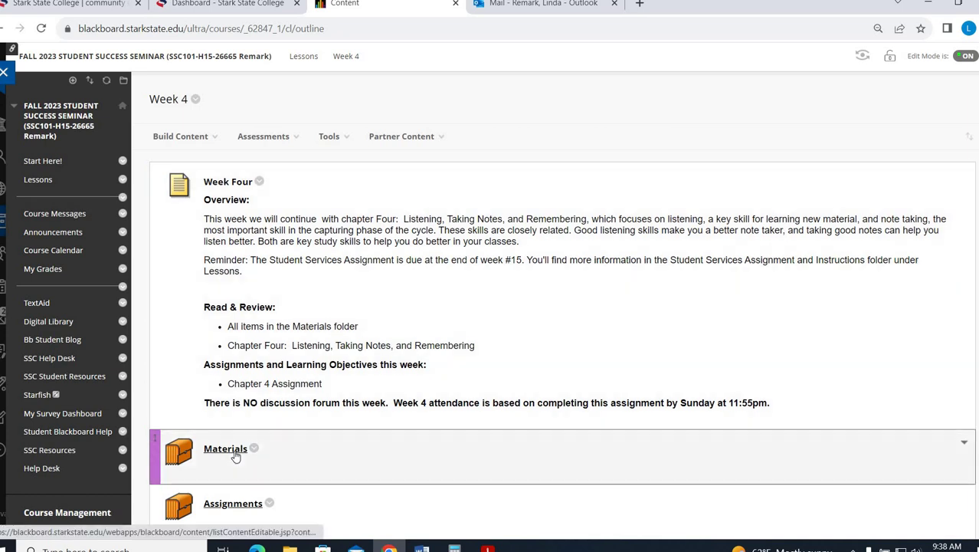
# - Download the Chapter 4 Assignment .docx from Week 4's Assignments folder and open it in Word
pyautogui.click(235, 455)
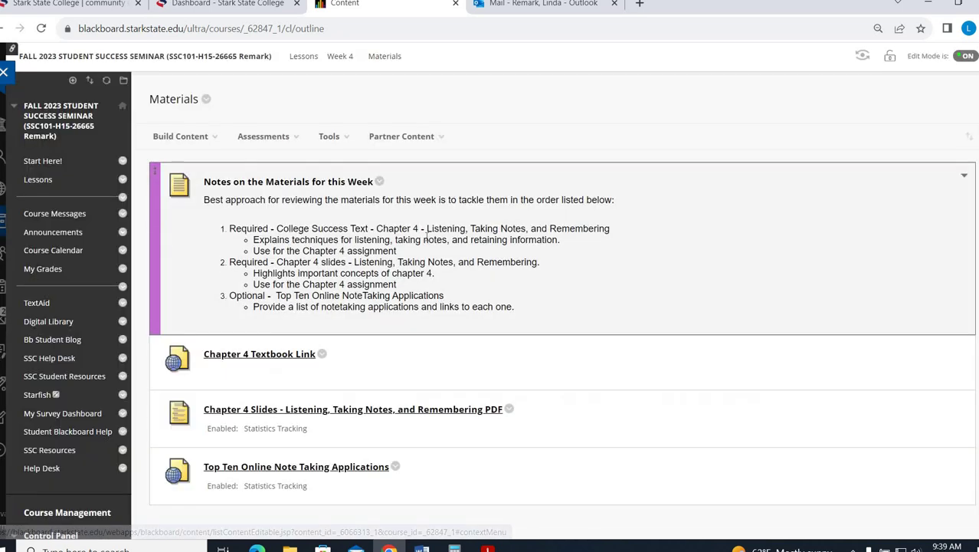
pyautogui.click(340, 56)
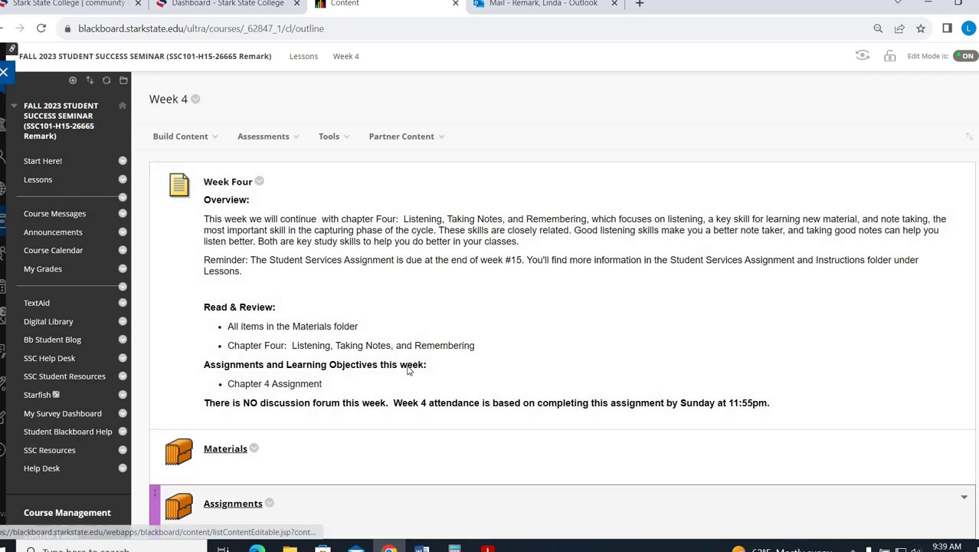
pyautogui.click(227, 506)
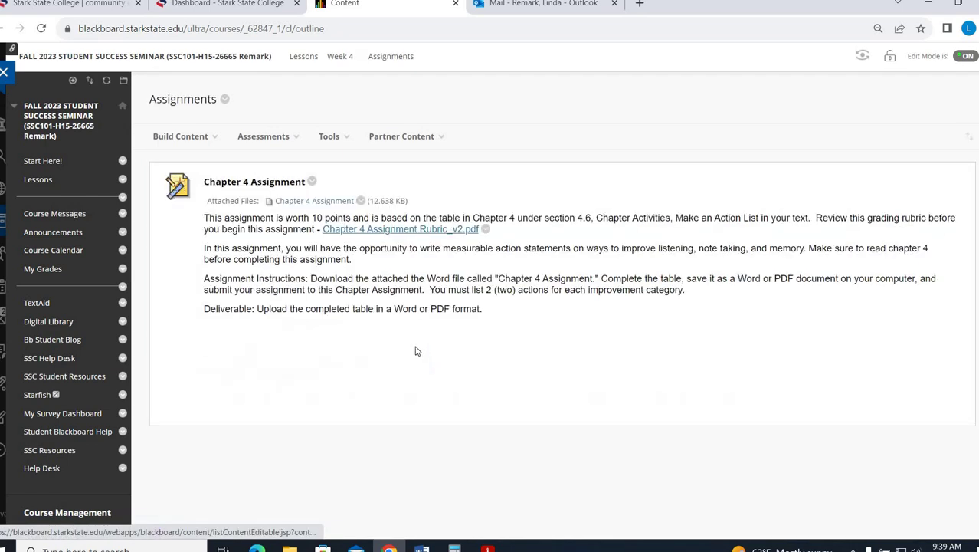
pyautogui.click(325, 203)
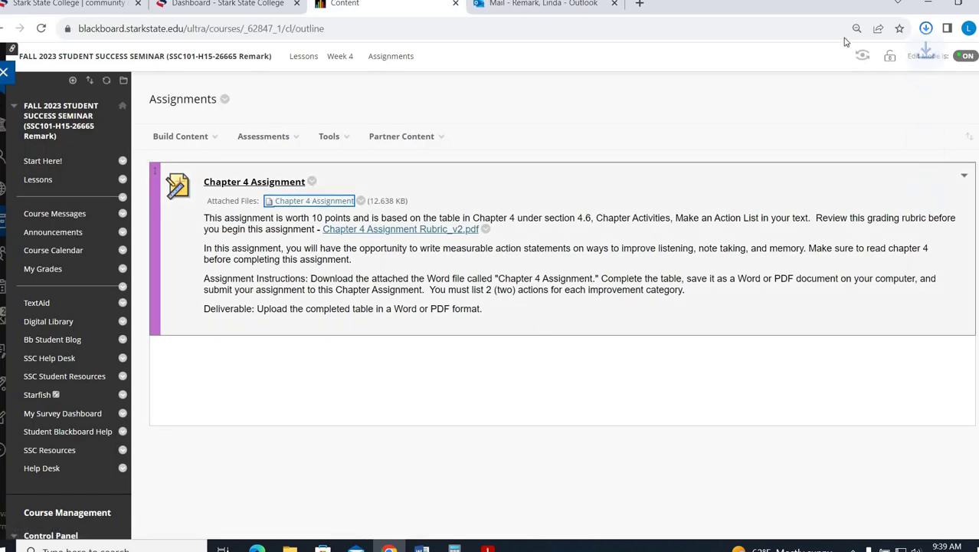
pyautogui.click(833, 60)
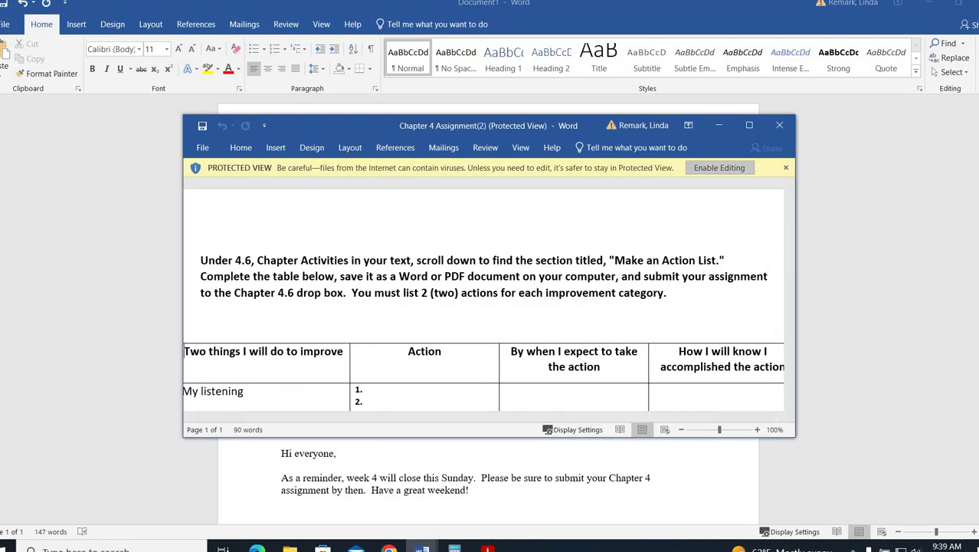
# - Enable editing, maximize Word, and move through the My listening and My note taking Action cells
pyautogui.click(917, 164)
pyautogui.click(748, 126)
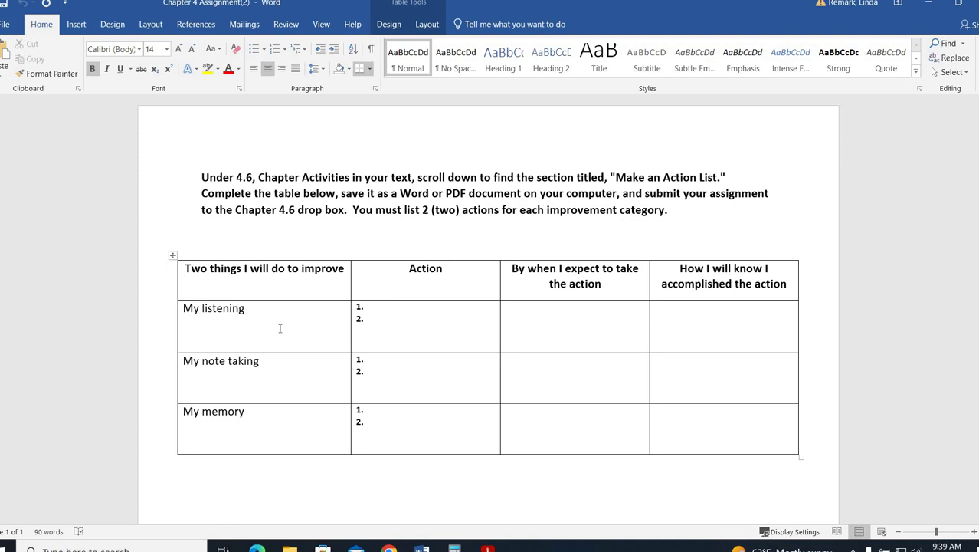
pyautogui.click(392, 319)
pyautogui.click(395, 373)
pyautogui.press('Up')
pyautogui.press('Up')
pyautogui.press('Down')
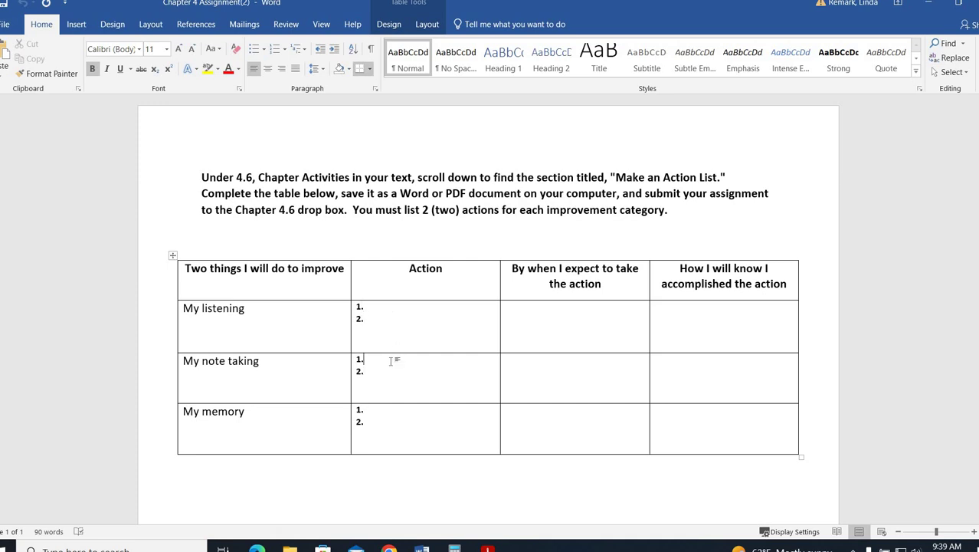
pyautogui.press('Down')
pyautogui.press('Down')
# - Save Chapter 4 Assignment(2) to the Desktop through Save As > This PC
pyautogui.click(8, 24)
pyautogui.click(23, 140)
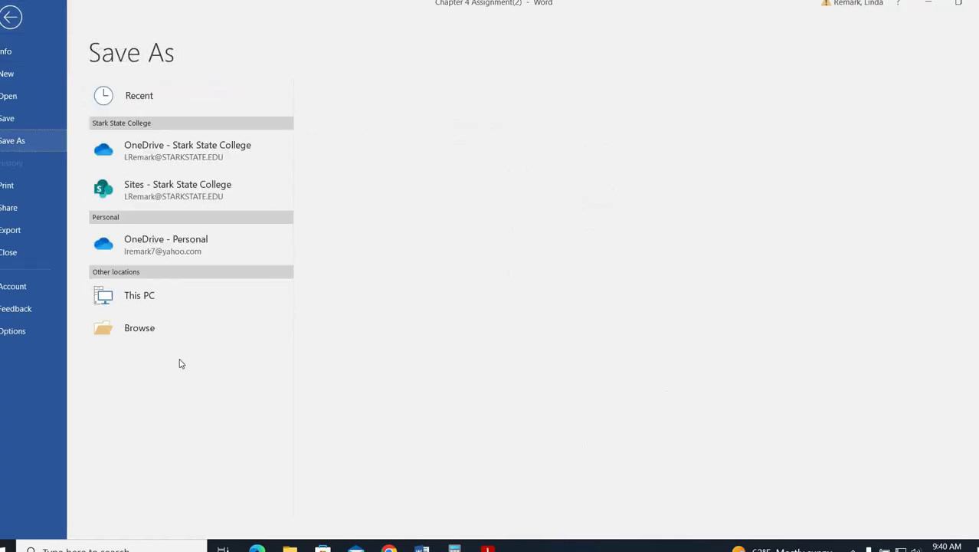
pyautogui.doubleClick(140, 294)
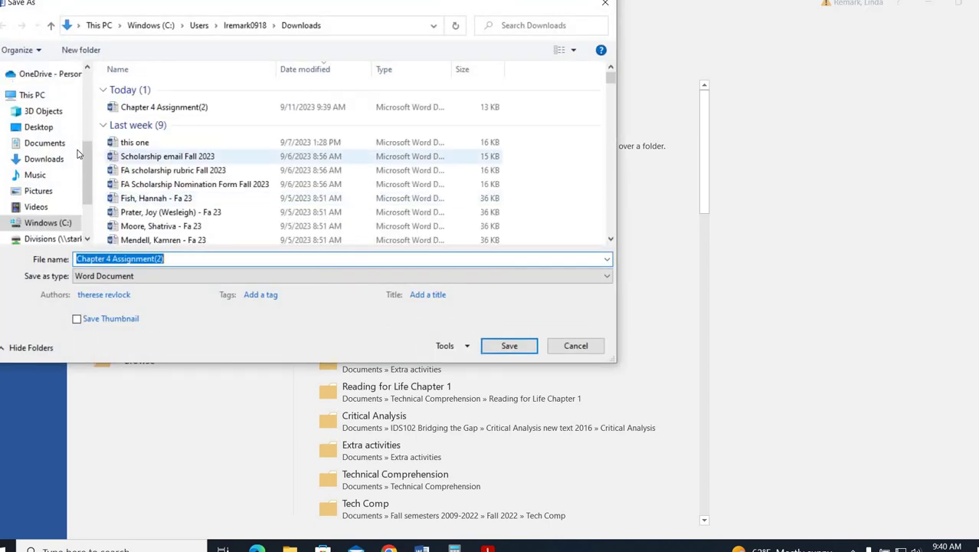
pyautogui.click(56, 129)
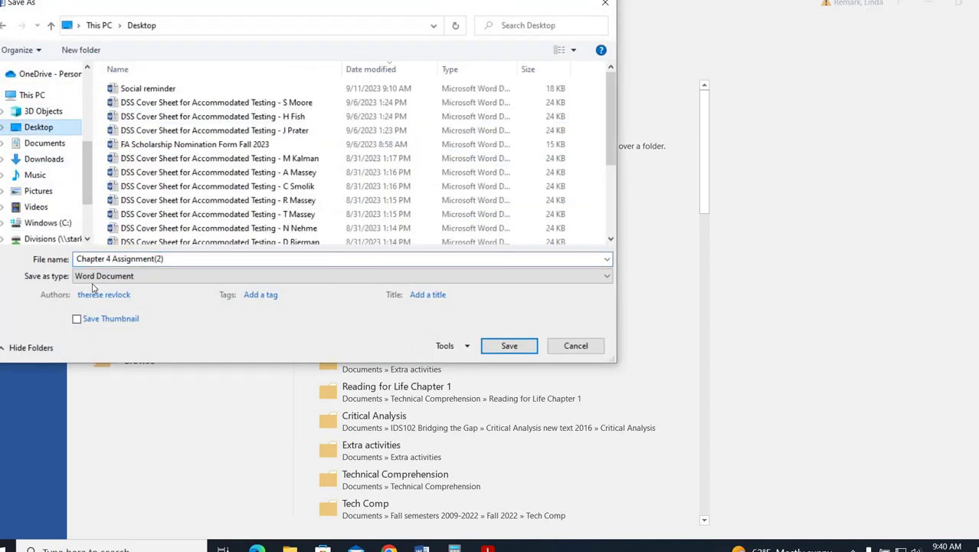
pyautogui.click(509, 345)
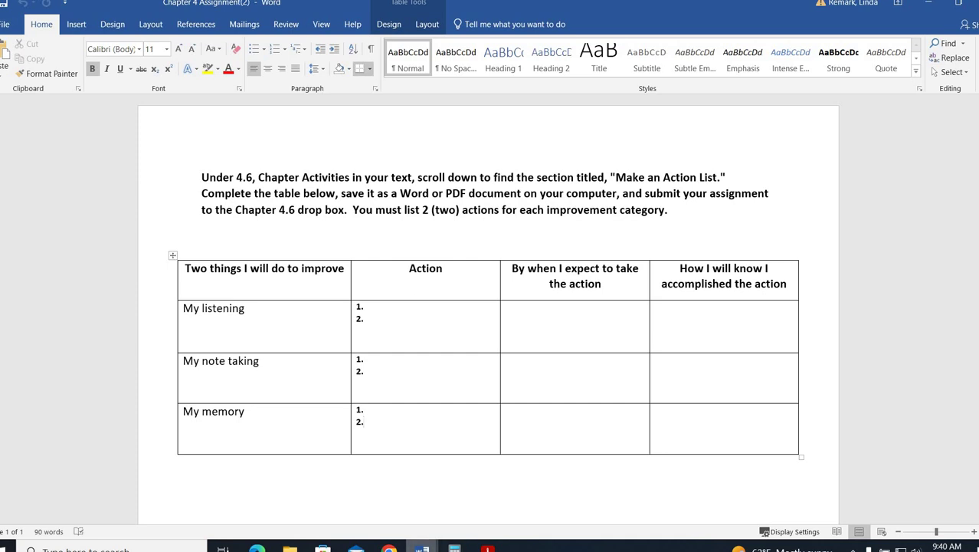
# - Upload Chapter 4 Assignment(2) from the Desktop via Browse Local Files and submit the assignment
pyautogui.click(389, 547)
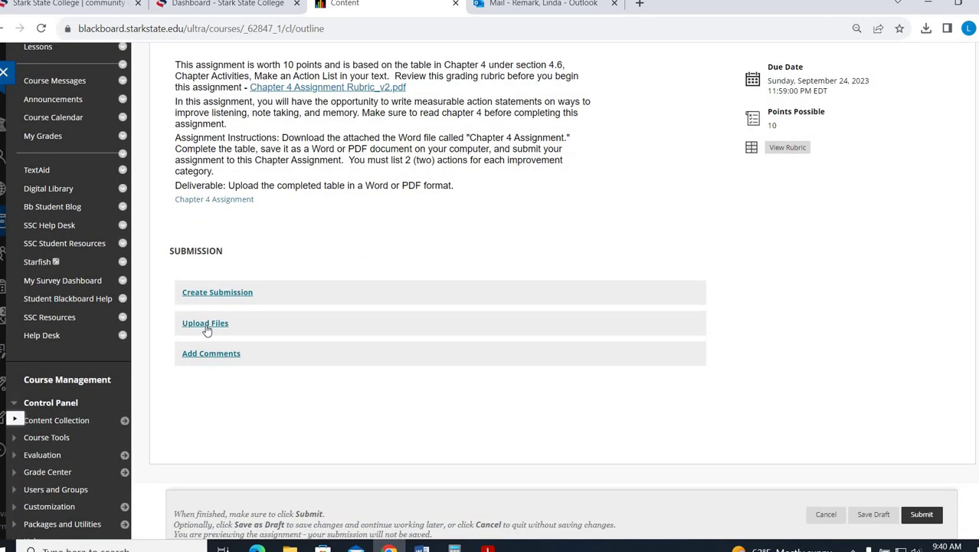
pyautogui.click(207, 324)
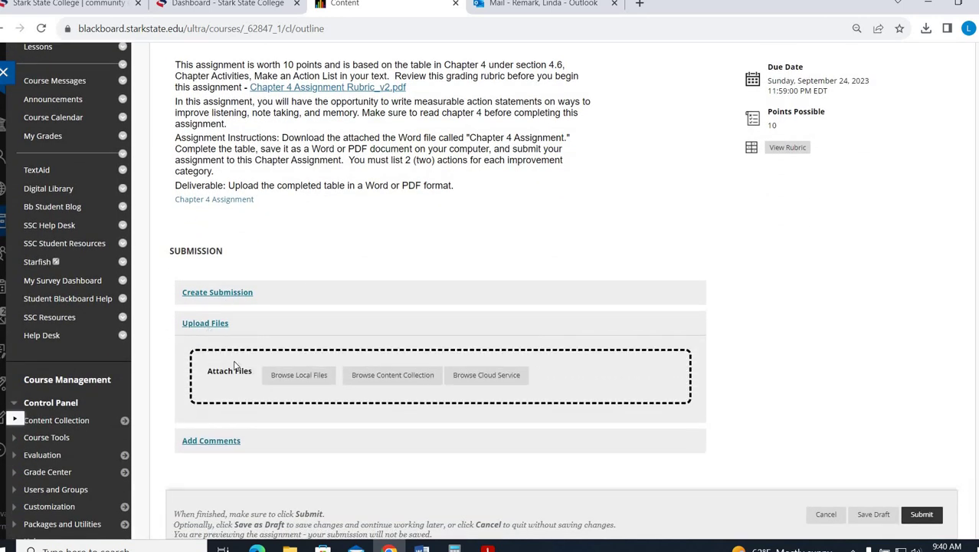
pyautogui.click(290, 380)
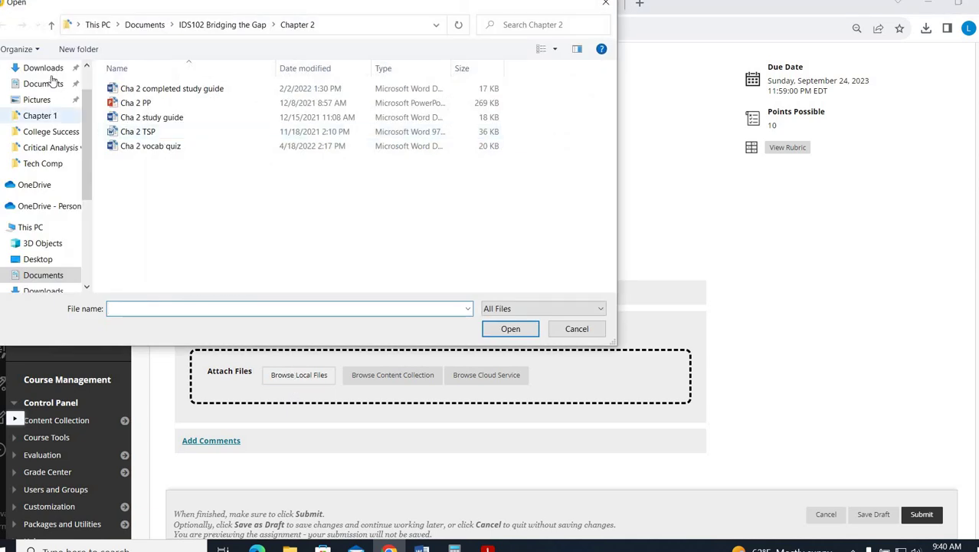
pyautogui.scroll(1, 43, 105)
pyautogui.click(38, 95)
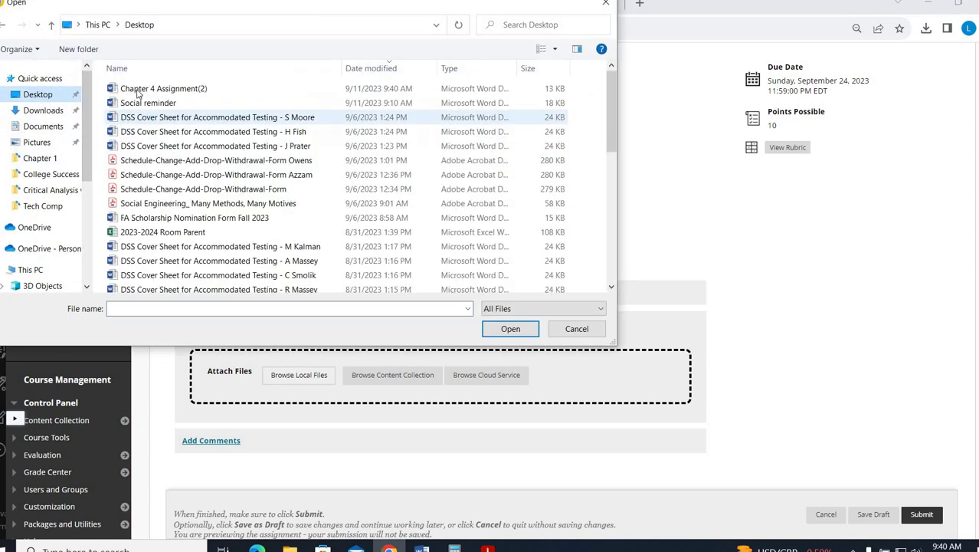
pyautogui.click(163, 88)
pyautogui.click(510, 328)
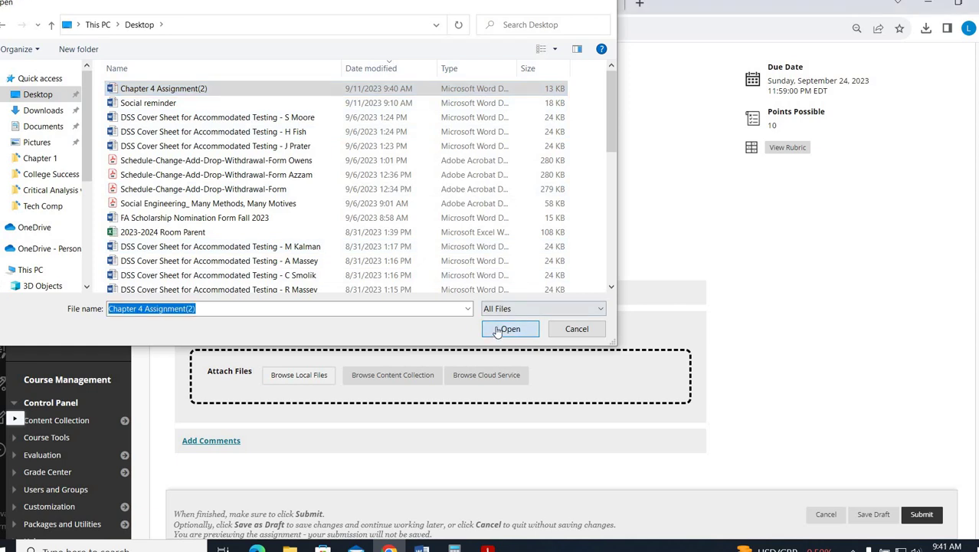
pyautogui.click(920, 513)
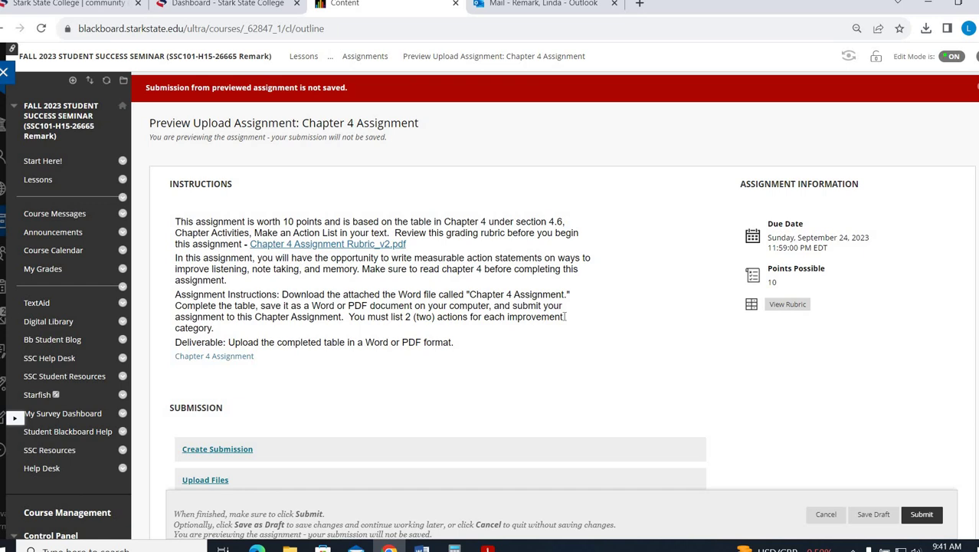
# - Re-expand Upload Files, then return via the Assignments and Week 4 breadcrumbs
pyautogui.scroll(-3, 542, 346)
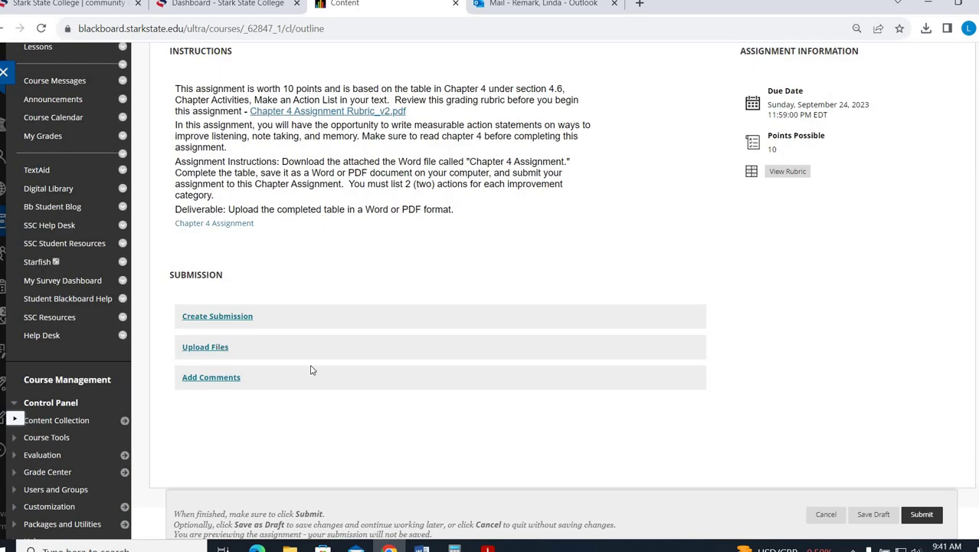
pyautogui.click(532, 341)
pyautogui.scroll(-1, 699, 345)
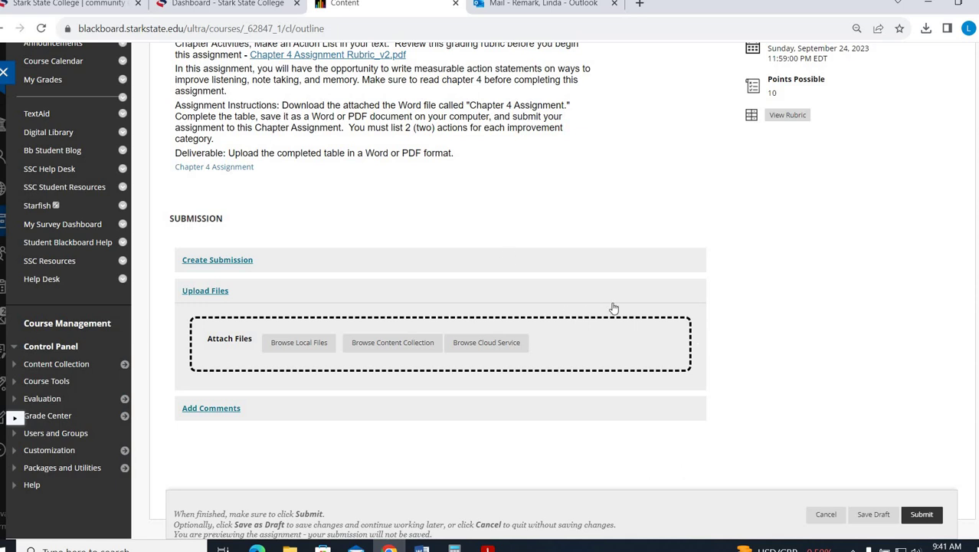
pyautogui.scroll(3, 613, 307)
pyautogui.click(370, 58)
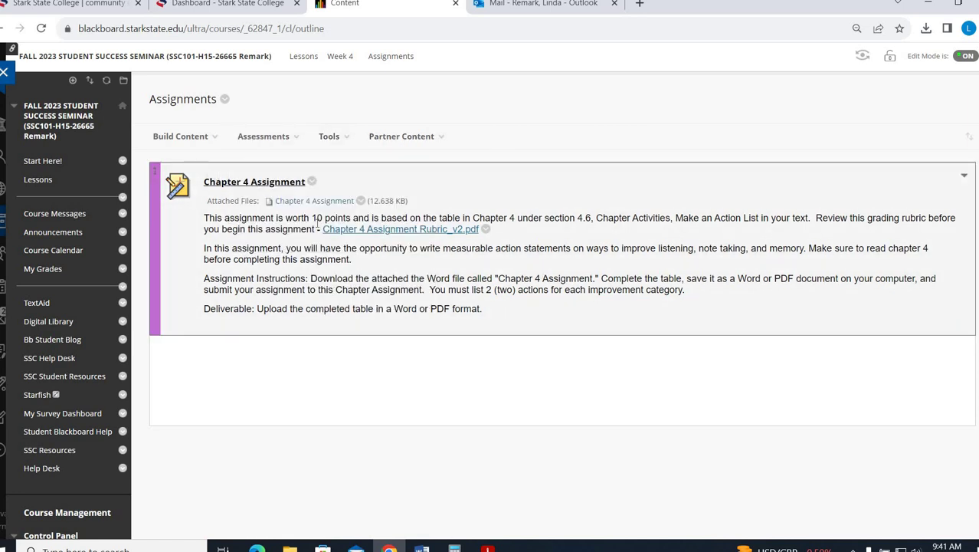
pyautogui.click(340, 56)
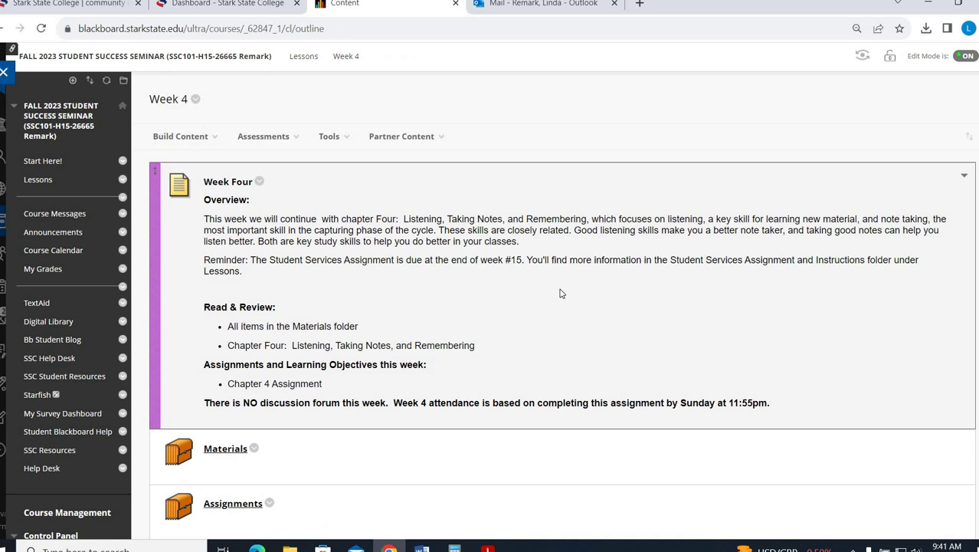